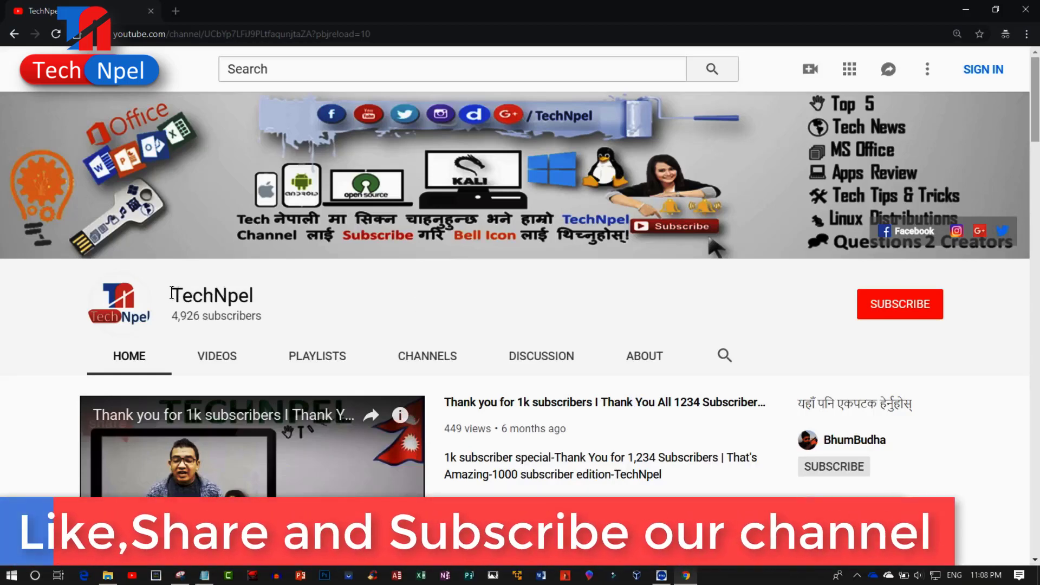
# - Highlight the TechNpel channel name and subscriber count, then scroll down through its uploads and playlists
pyautogui.moveTo(172, 293); pyautogui.dragTo(267, 317)
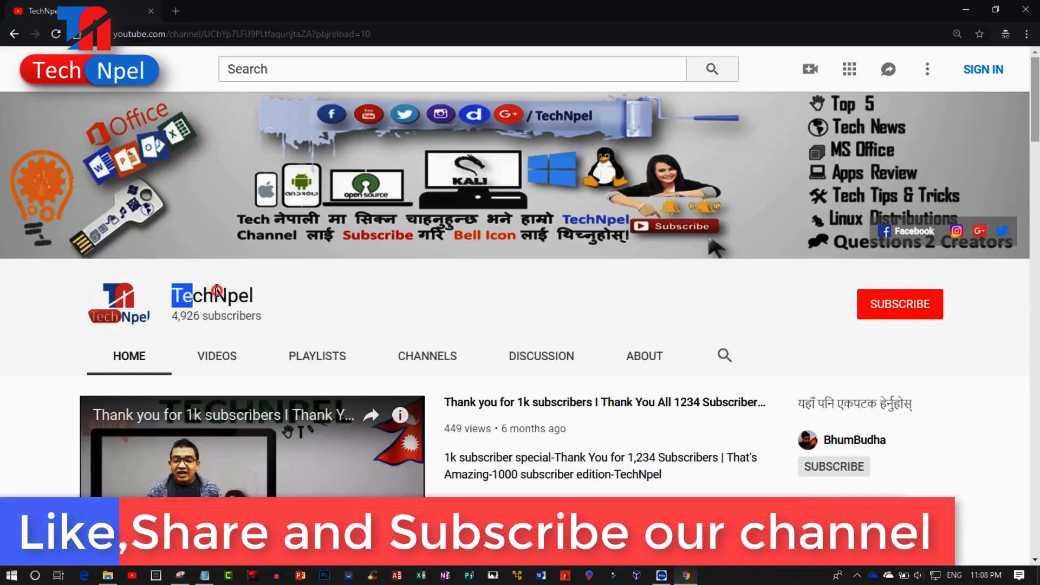
pyautogui.scroll(-1, 463, 324)
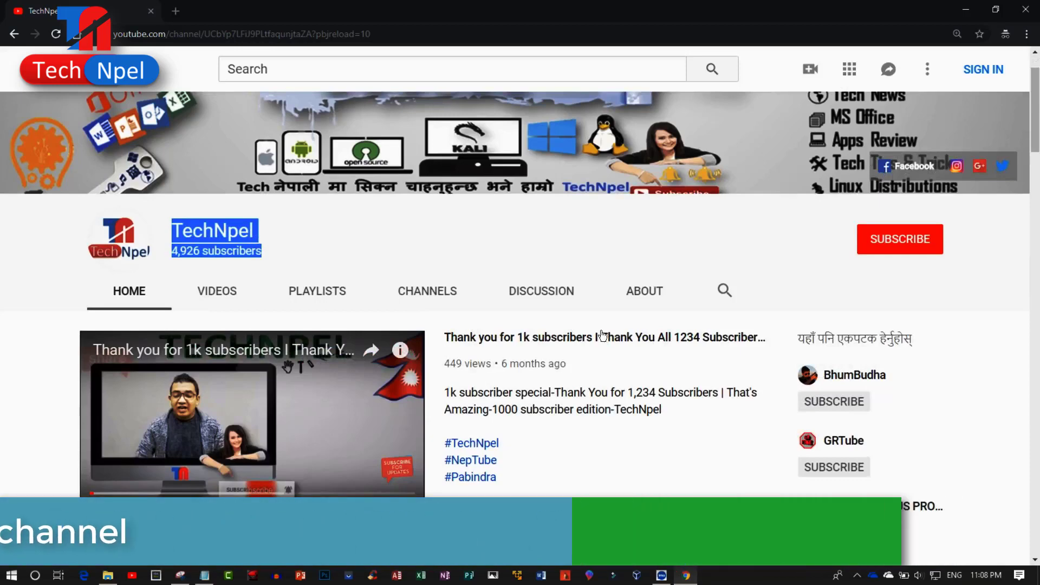
pyautogui.scroll(-1, 601, 329)
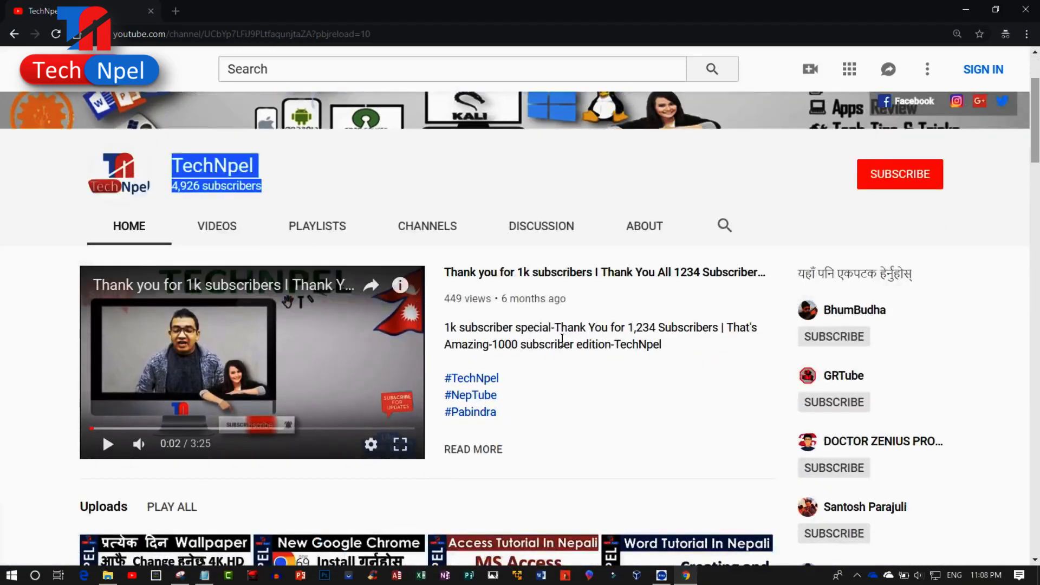
pyautogui.scroll(-1, 563, 342)
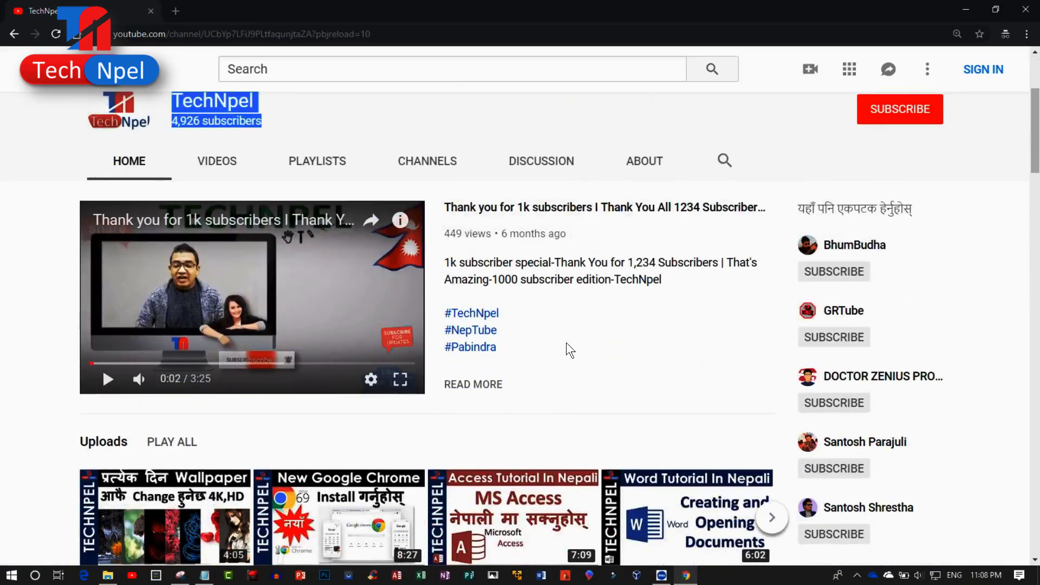
pyautogui.scroll(-1, 566, 343)
pyautogui.scroll(-1, 567, 342)
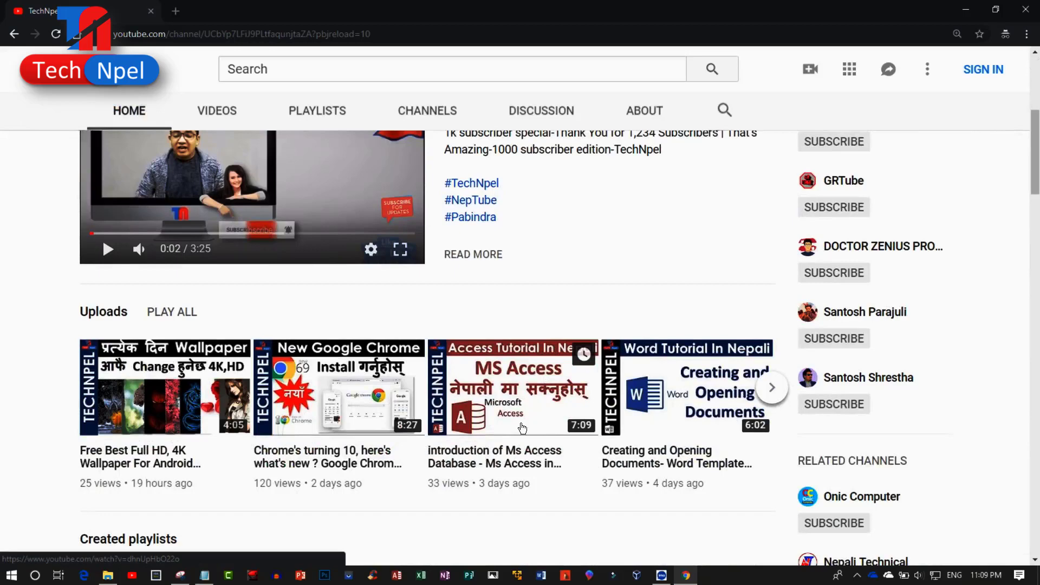
pyautogui.scroll(-1, 522, 428)
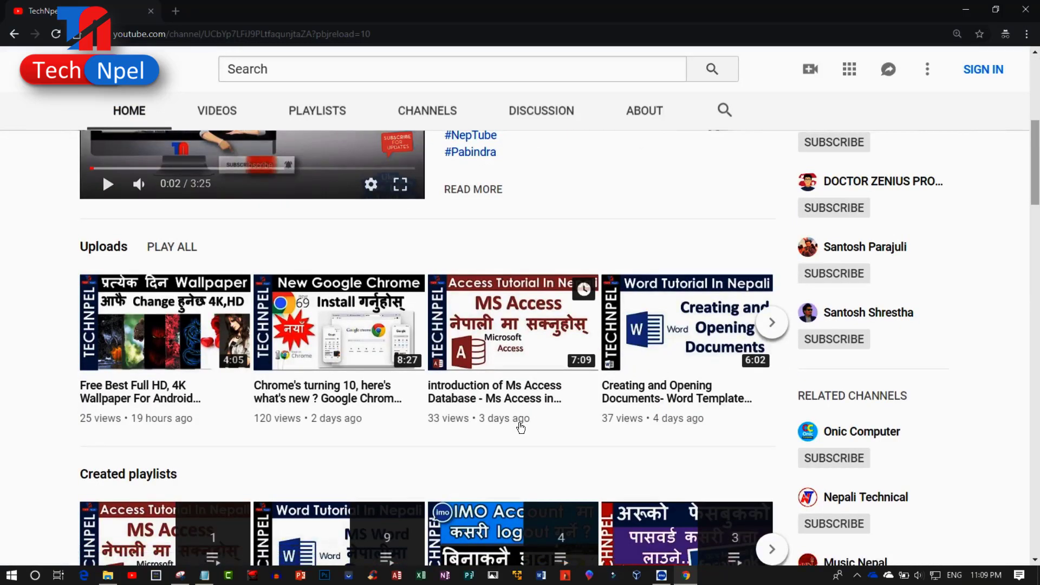
pyautogui.scroll(-1, 524, 430)
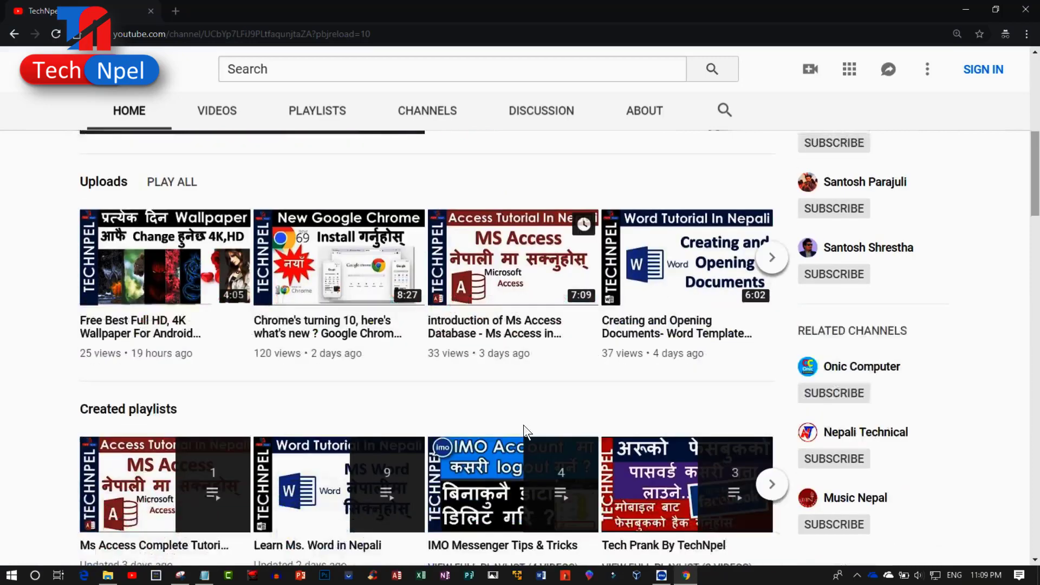
pyautogui.scroll(-2, 523, 425)
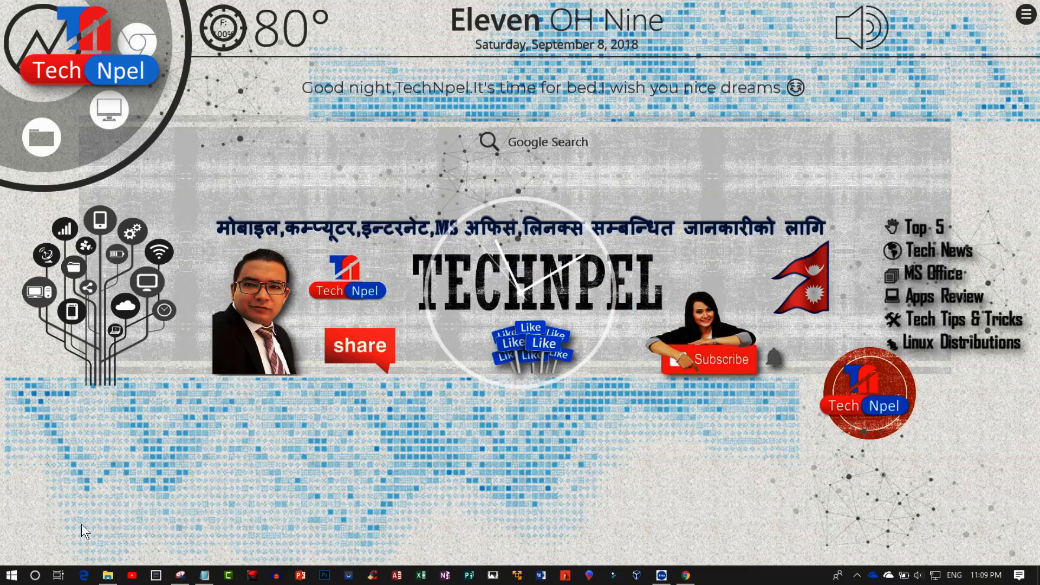
# - Search 'access' from the taskbar and launch Access 2016 from Best match
pyautogui.click(33, 574)
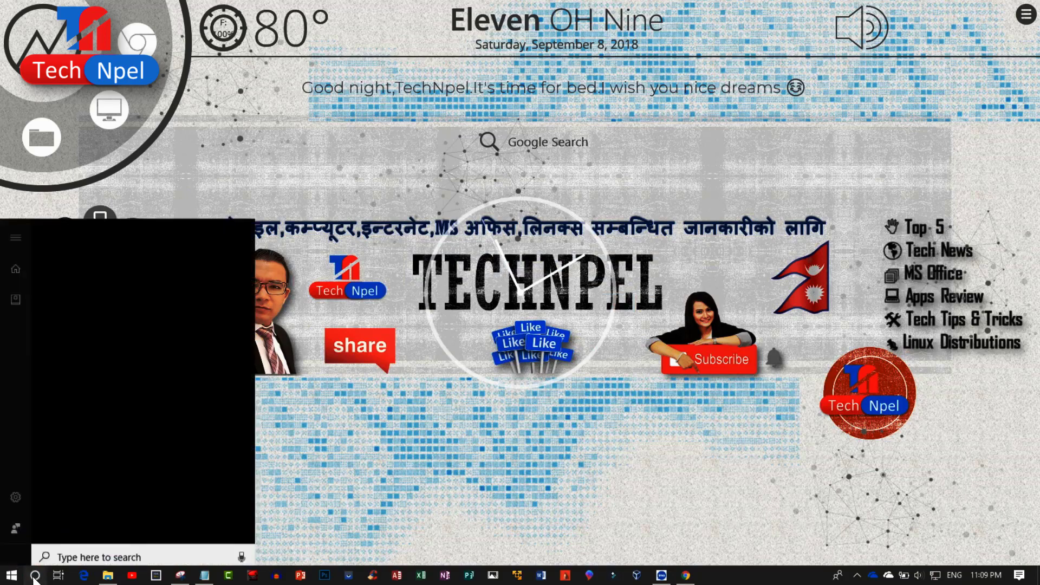
pyautogui.write('ac')
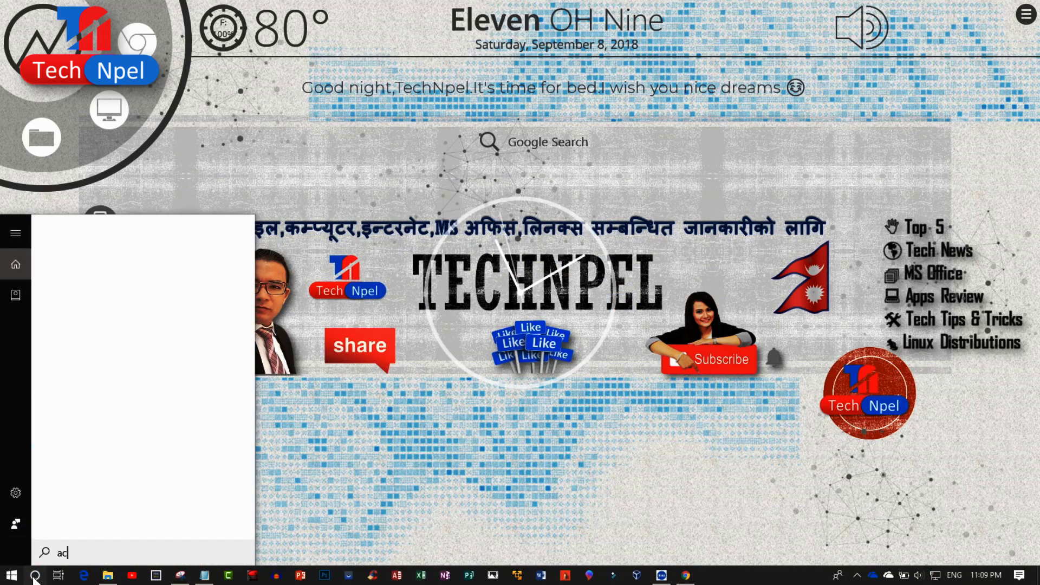
pyautogui.write('cess')
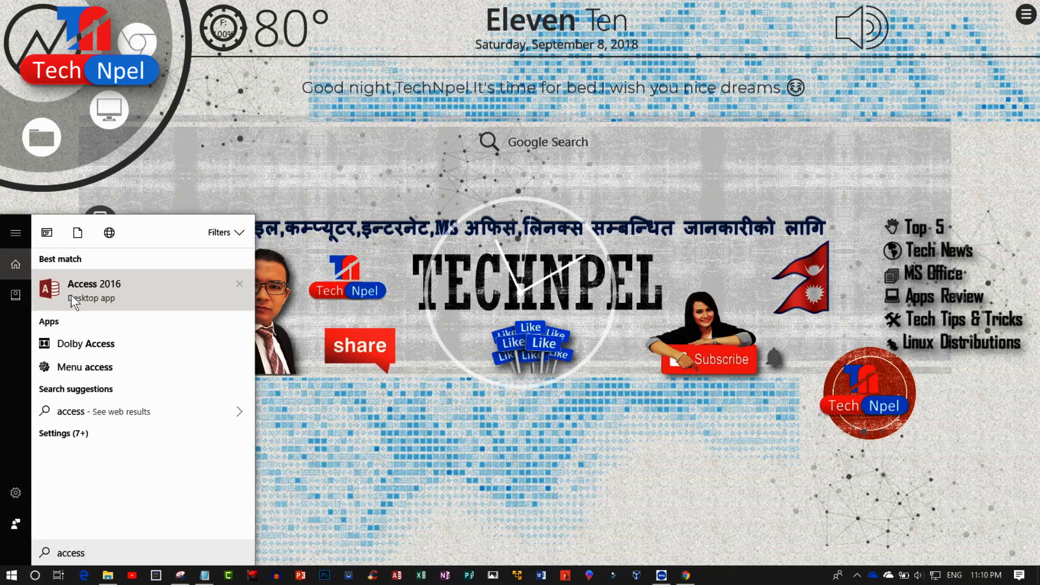
pyautogui.click(98, 290)
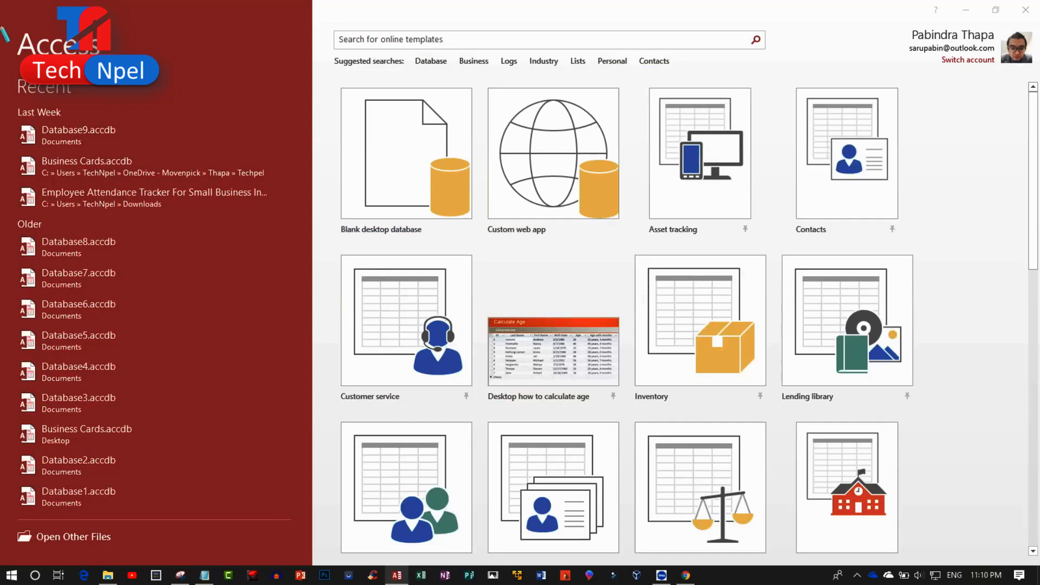
# - Outline last week's and older recent databases, plus the Open Other Files option
pyautogui.moveTo(3, 22)
pyautogui.mouseDown()
pyautogui.moveTo(296, 219)
pyautogui.moveTo(310, 208)
pyautogui.mouseUp()
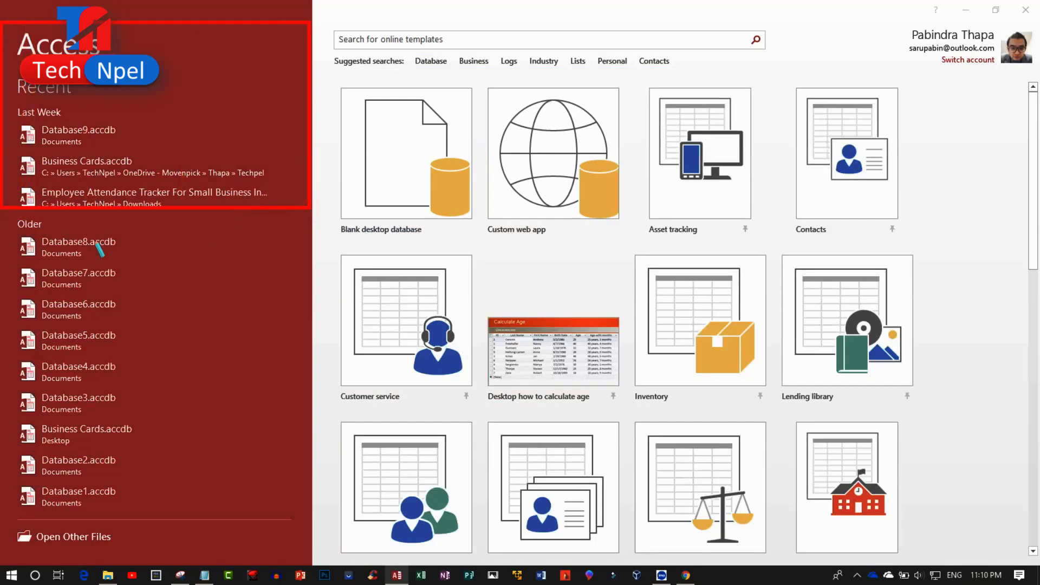
pyautogui.moveTo(3, 221)
pyautogui.mouseDown()
pyautogui.moveTo(176, 511)
pyautogui.moveTo(273, 509)
pyautogui.mouseUp()
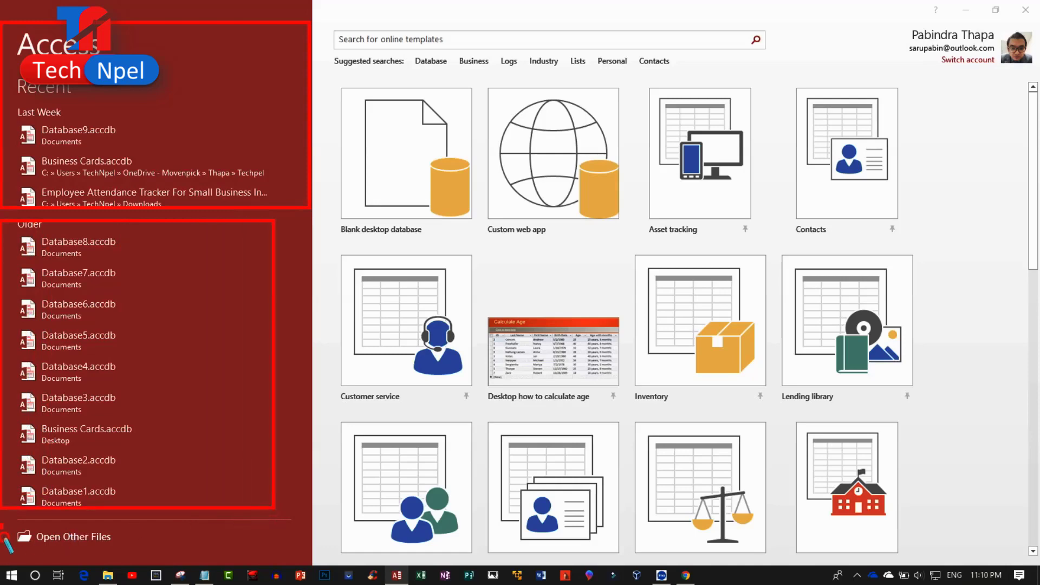
pyautogui.moveTo(2, 525); pyautogui.dragTo(142, 554)
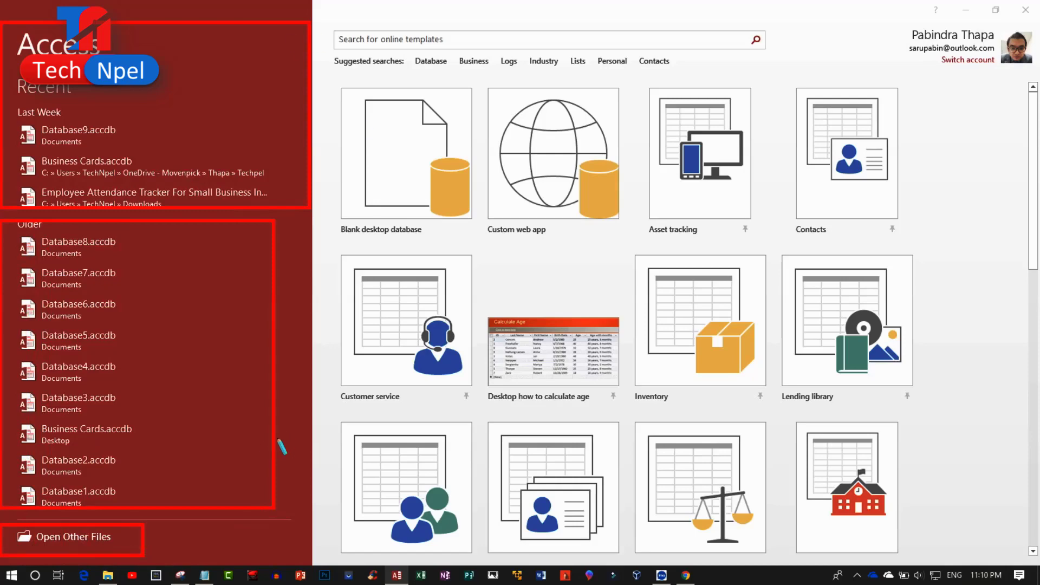
# - Outline the whole gallery of database templates on the start screen
pyautogui.moveTo(325, 50); pyautogui.dragTo(936, 580)
pyautogui.hotkey('ctrl', 'z')
pyautogui.moveTo(319, 69); pyautogui.dragTo(465, 572)
pyautogui.moveTo(586, 563)
pyautogui.mouseDown()
pyautogui.moveTo(932, 557)
pyautogui.moveTo(921, 561)
pyautogui.mouseUp()
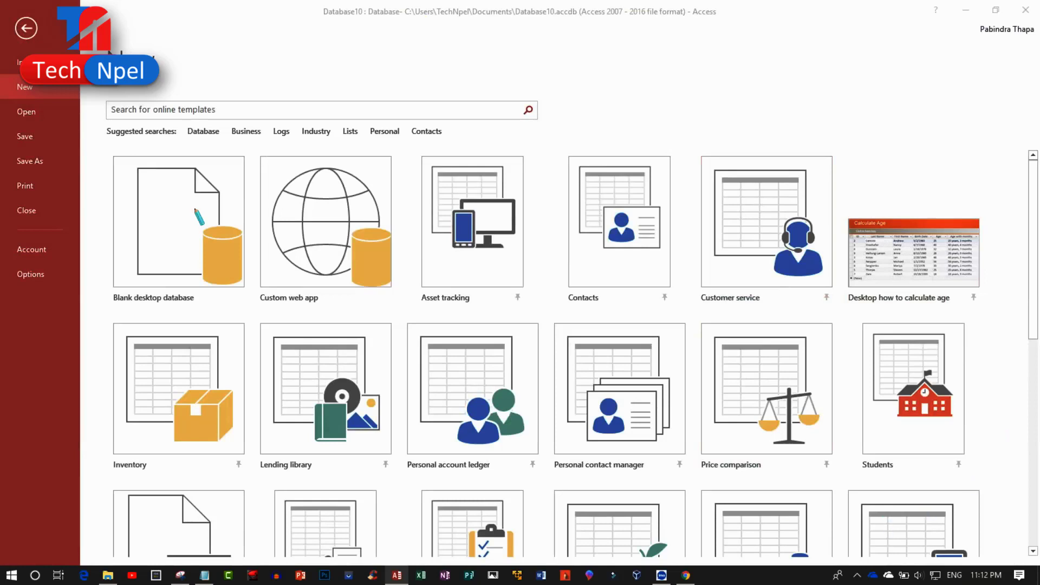
pyautogui.moveTo(41, 7)
pyautogui.mouseDown()
pyautogui.moveTo(1, 7)
pyautogui.moveTo(87, 6)
pyautogui.mouseUp()
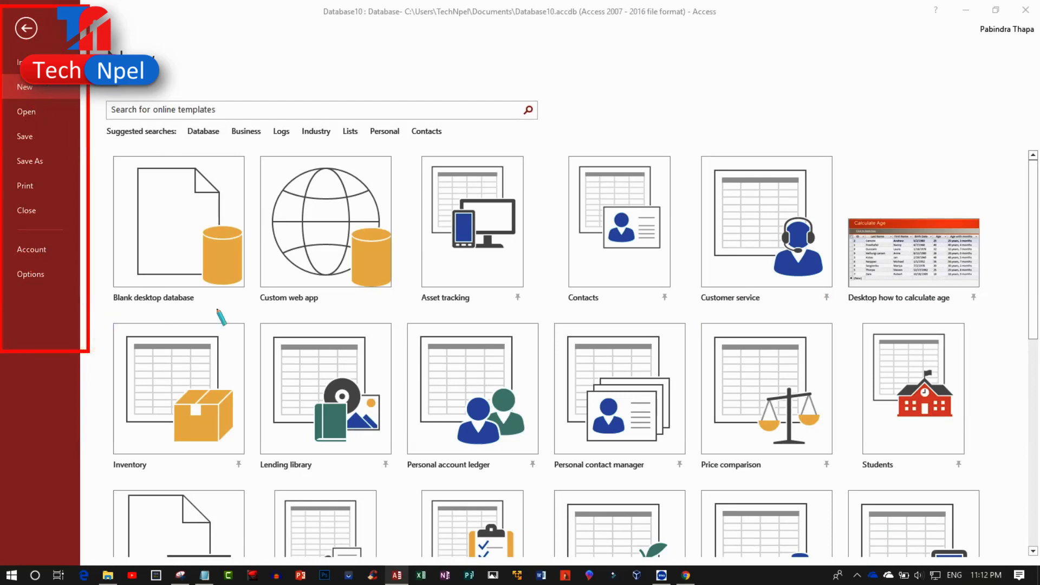
pyautogui.moveTo(102, 80)
pyautogui.mouseDown()
pyautogui.moveTo(193, 474)
pyautogui.moveTo(967, 544)
pyautogui.mouseUp()
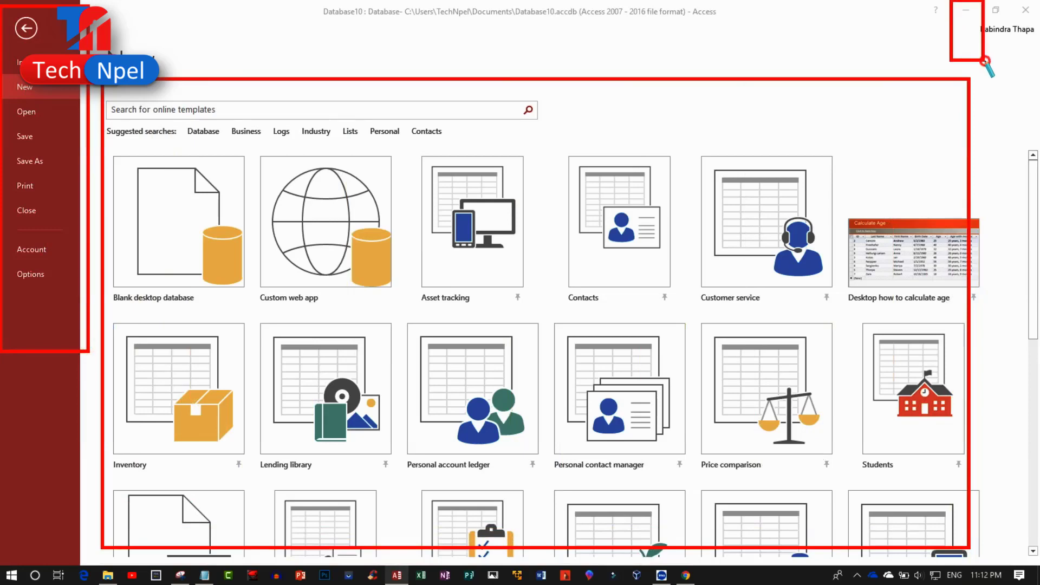
pyautogui.moveTo(951, 1); pyautogui.dragTo(1038, 54)
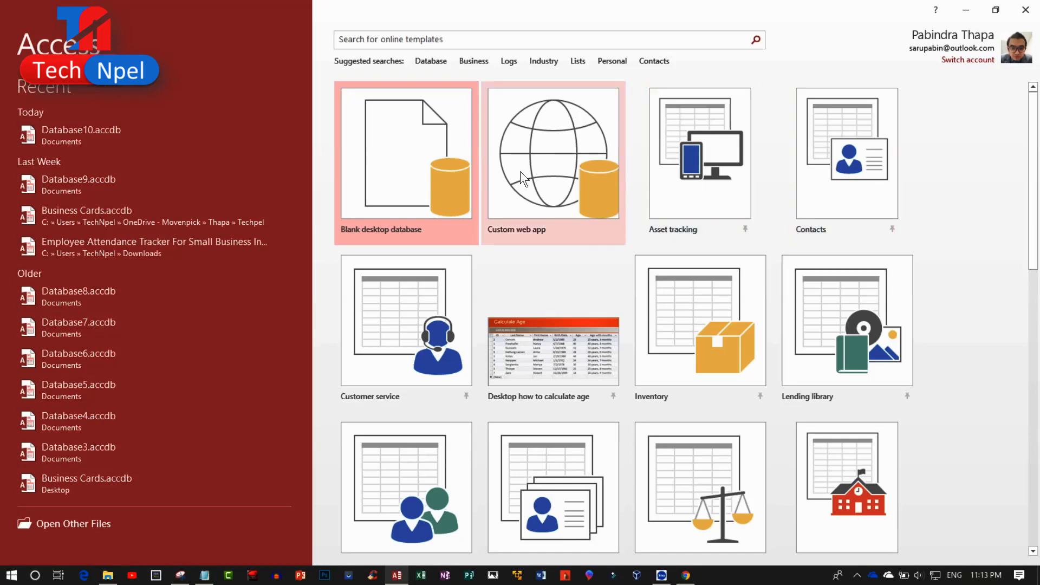
pyautogui.scroll(-1, 731, 366)
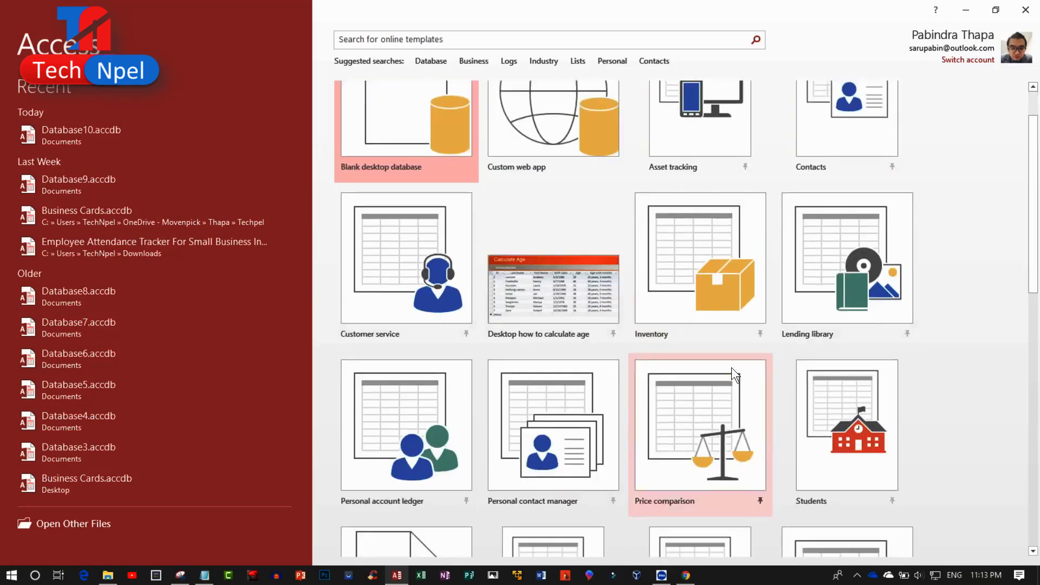
pyautogui.scroll(-2, 732, 367)
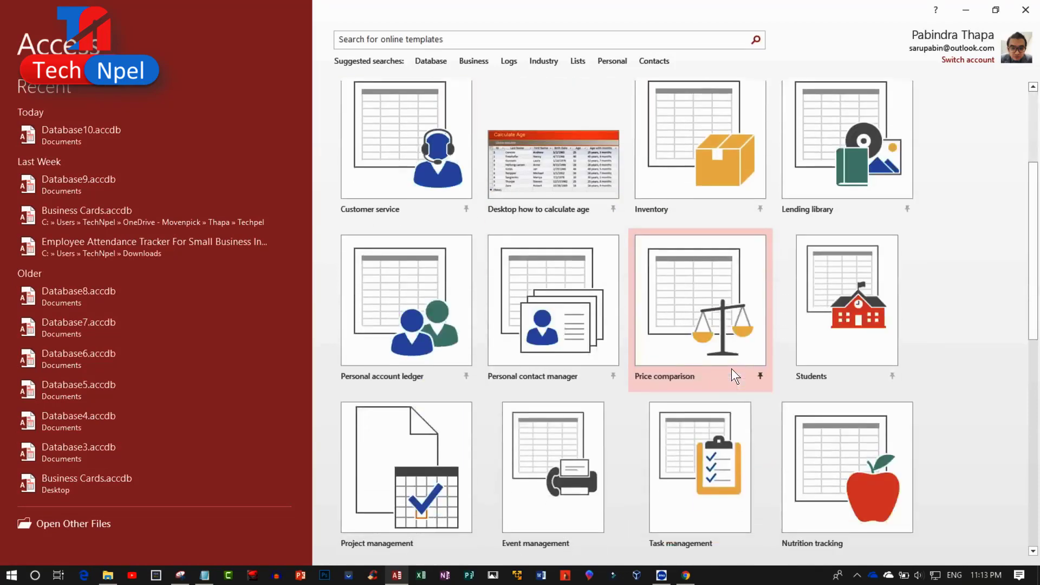
pyautogui.scroll(3, 731, 368)
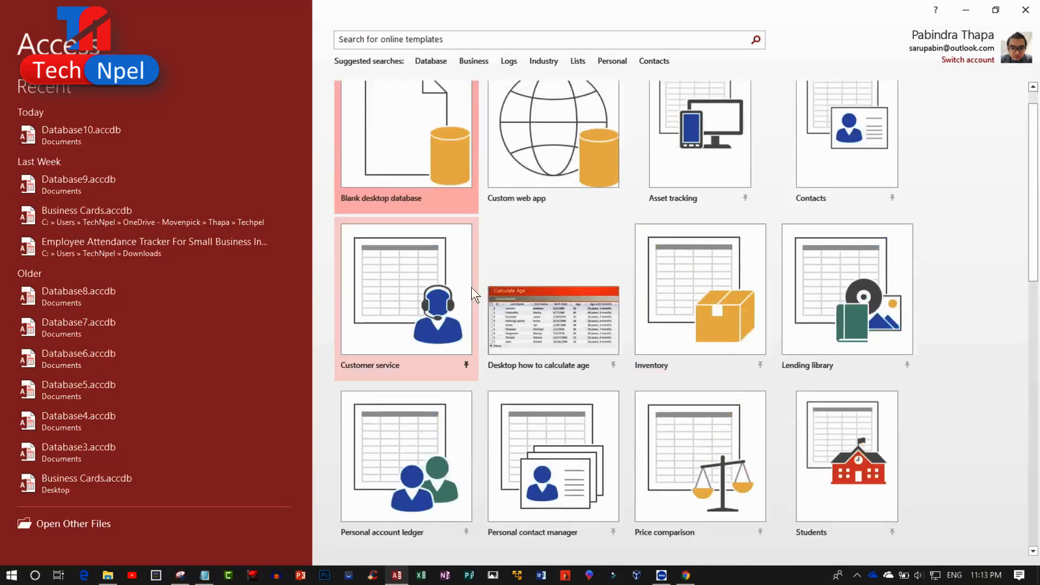
pyautogui.scroll(1, 471, 287)
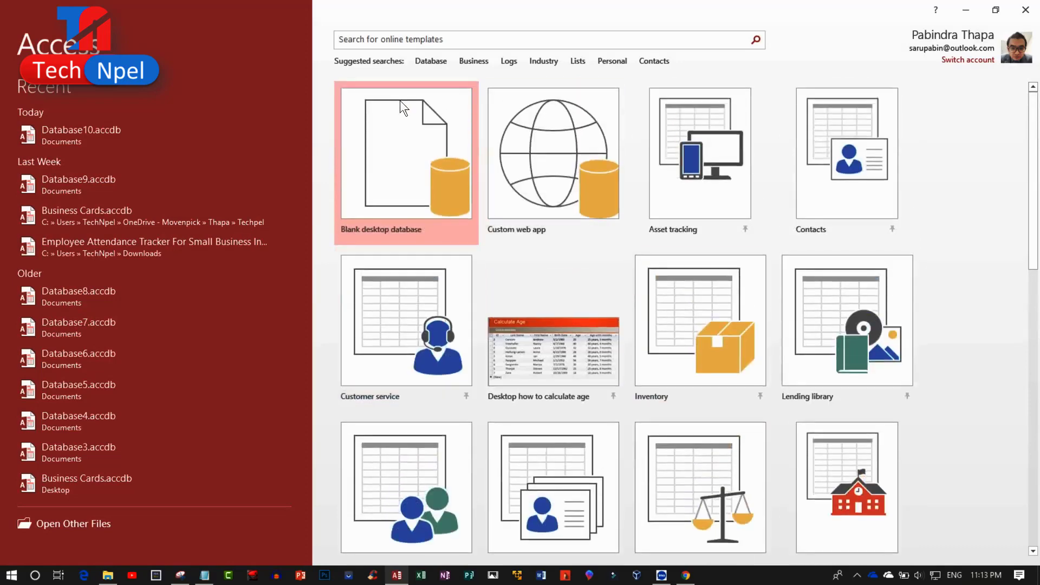
pyautogui.click(414, 179)
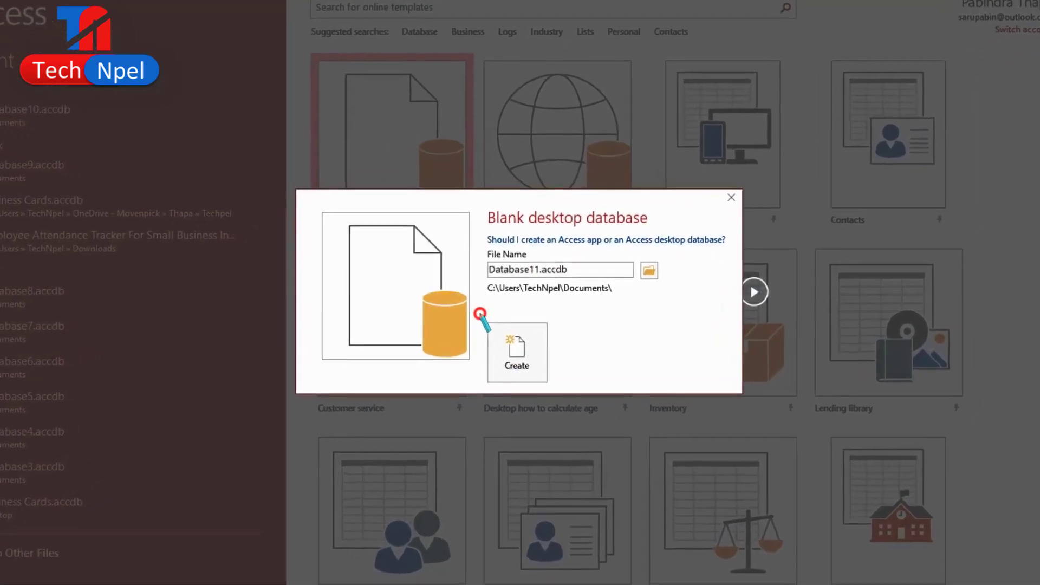
pyautogui.moveTo(484, 321); pyautogui.dragTo(558, 386)
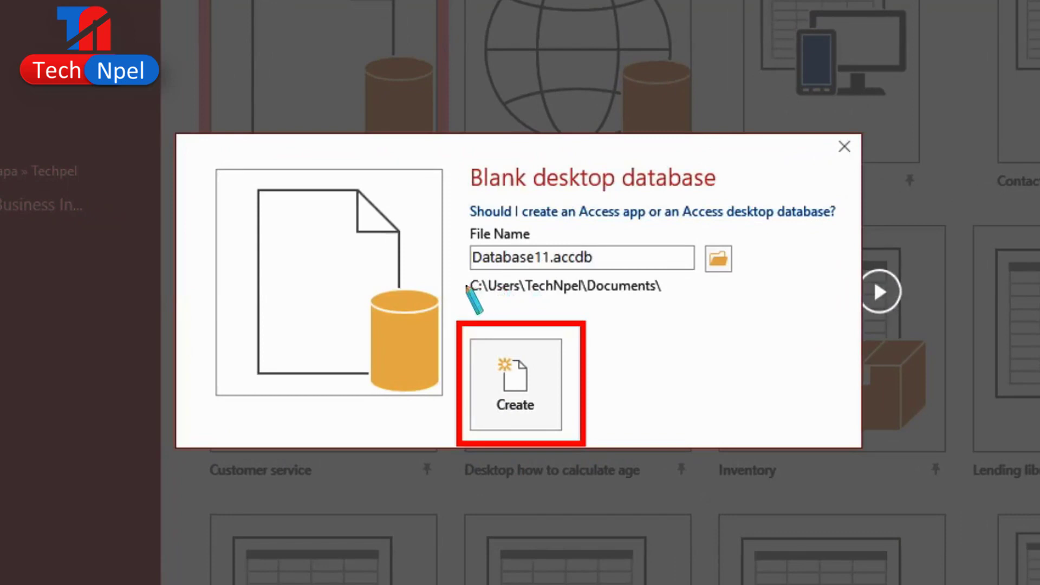
pyautogui.moveTo(461, 274)
pyautogui.mouseDown()
pyautogui.moveTo(563, 298)
pyautogui.moveTo(674, 298)
pyautogui.mouseUp()
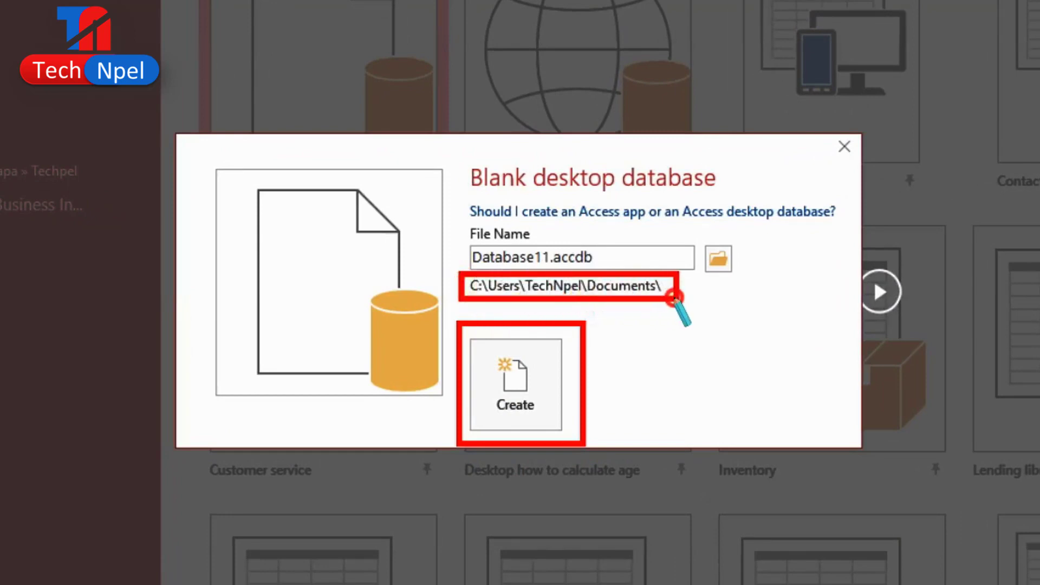
pyautogui.moveTo(673, 297); pyautogui.dragTo(675, 299)
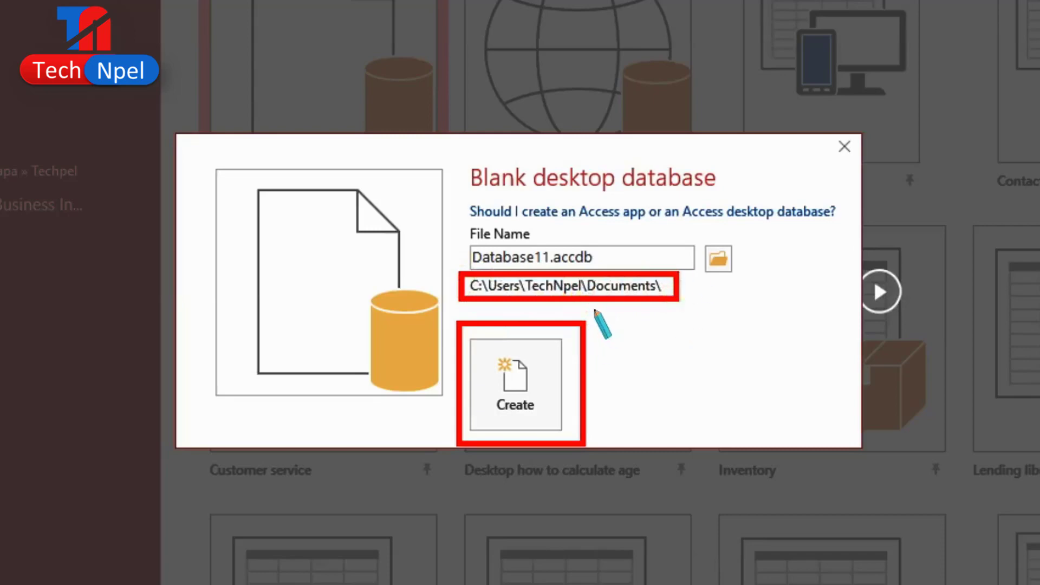
pyautogui.moveTo(751, 230)
pyautogui.mouseDown()
pyautogui.moveTo(732, 279)
pyautogui.moveTo(700, 281)
pyautogui.mouseUp()
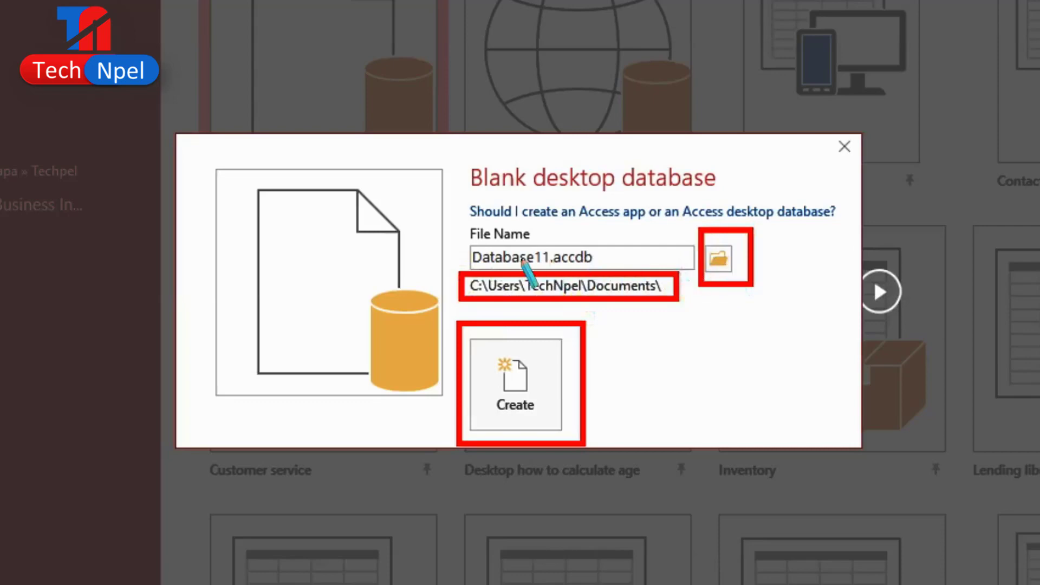
pyautogui.moveTo(550, 246)
pyautogui.mouseDown()
pyautogui.moveTo(515, 270)
pyautogui.moveTo(464, 269)
pyautogui.mouseUp()
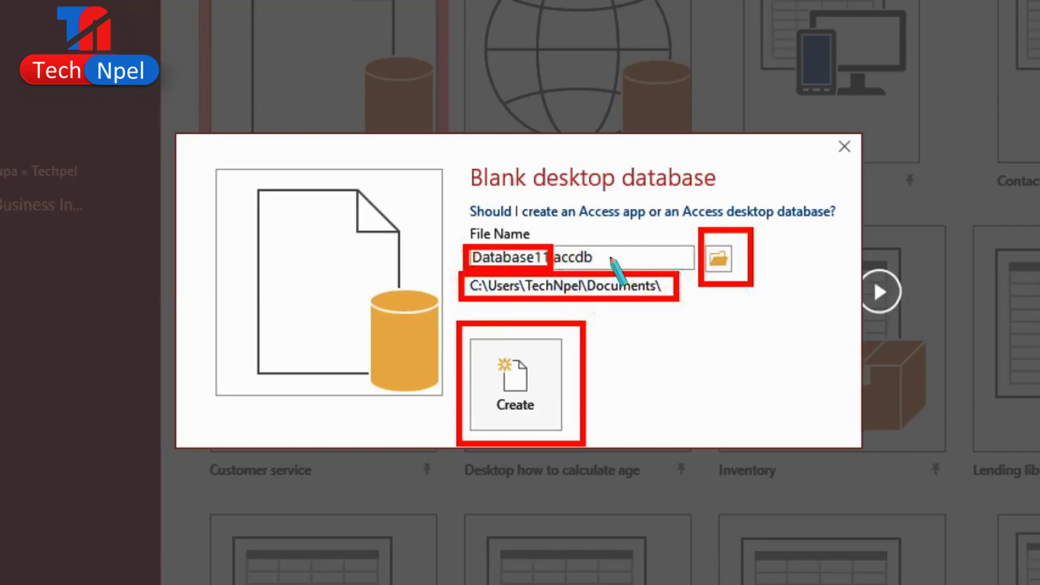
pyautogui.moveTo(614, 248)
pyautogui.mouseDown()
pyautogui.moveTo(610, 268)
pyautogui.moveTo(577, 271)
pyautogui.moveTo(553, 245)
pyautogui.mouseUp()
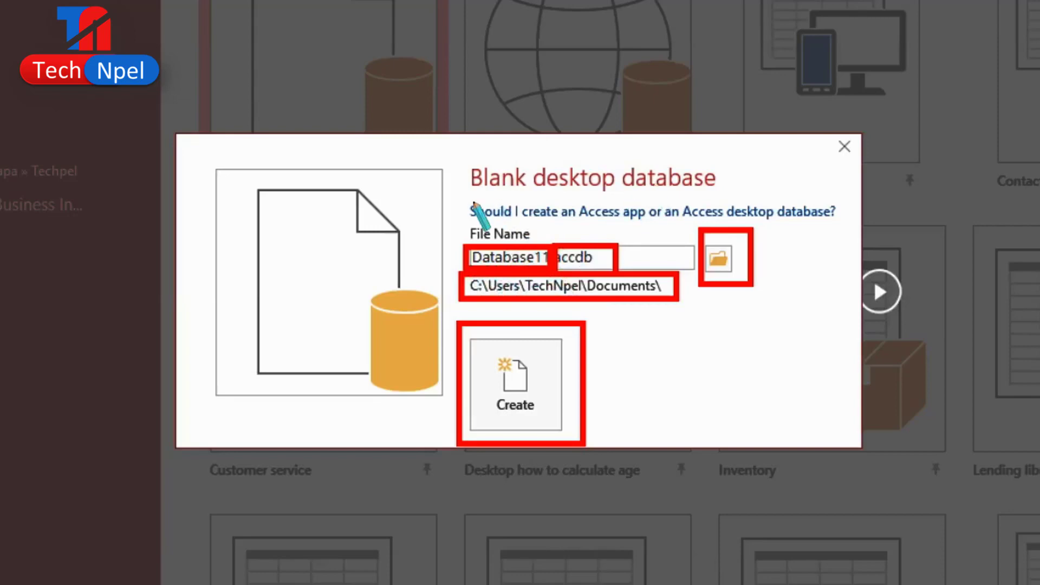
pyautogui.moveTo(466, 224); pyautogui.dragTo(467, 225)
pyautogui.moveTo(611, 224); pyautogui.dragTo(860, 224)
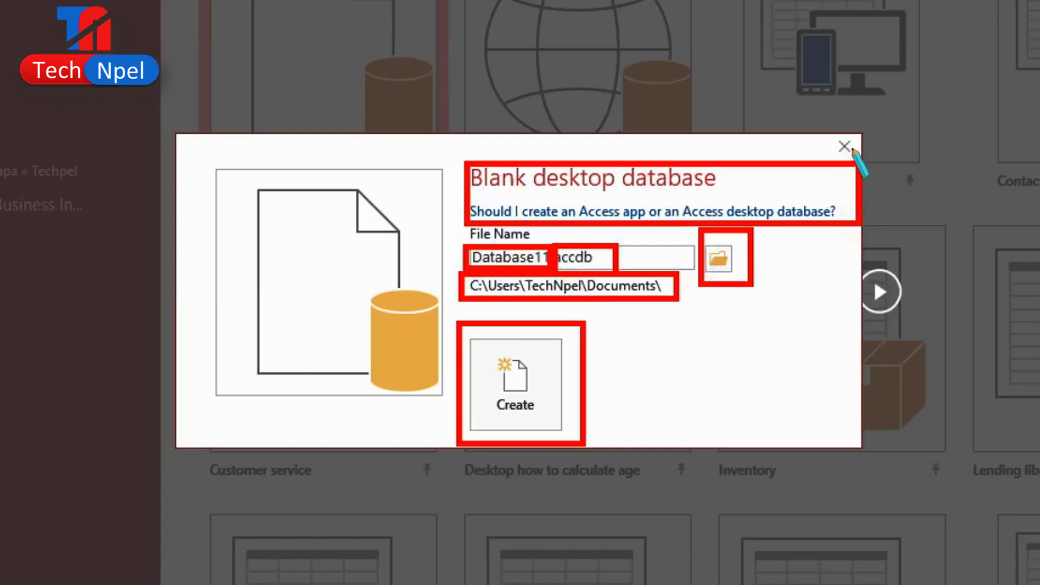
pyautogui.press('Escape')
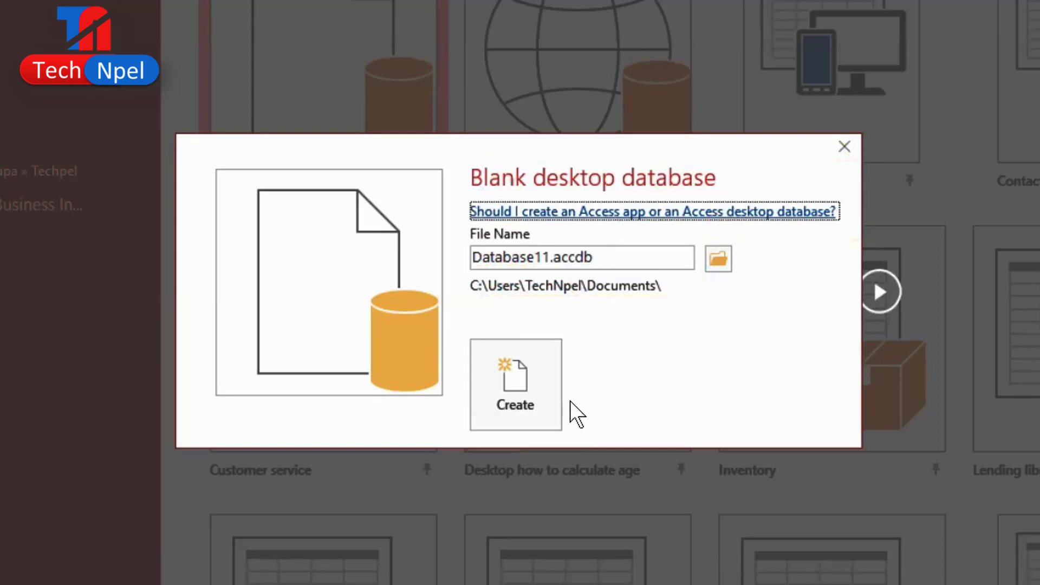
# - Replace the file name Database11 with TechNpel and create the blank database
pyautogui.doubleClick(552, 260)
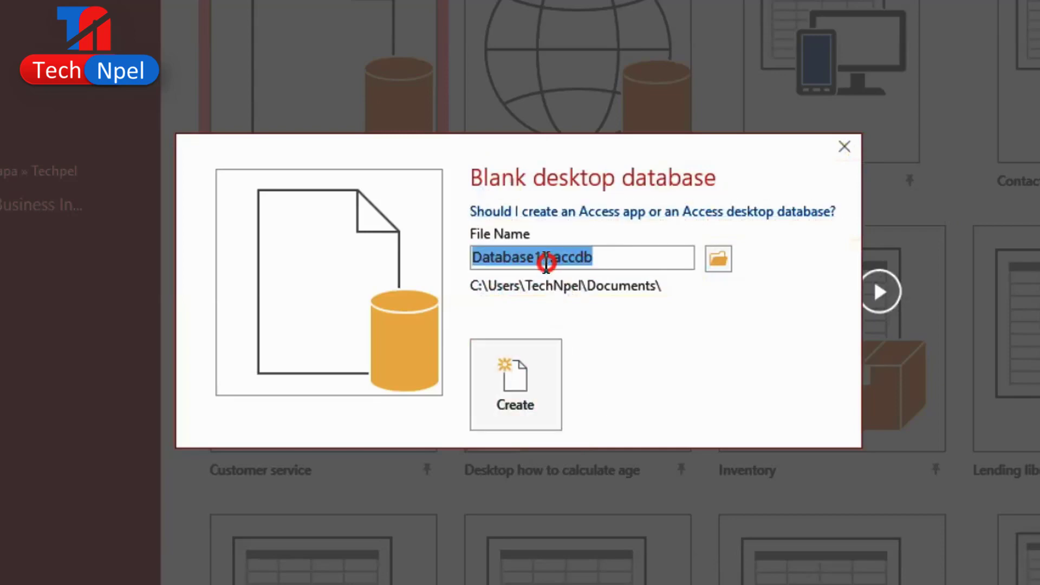
pyautogui.moveTo(490, 260)
pyautogui.mouseDown()
pyautogui.moveTo(554, 261)
pyautogui.moveTo(467, 259)
pyautogui.mouseUp()
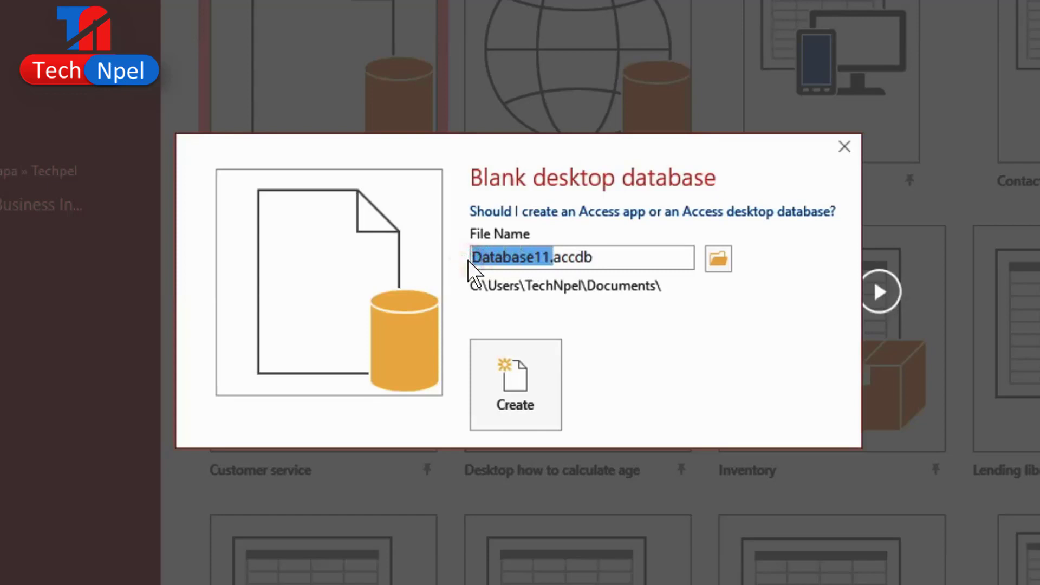
pyautogui.write('Tec')
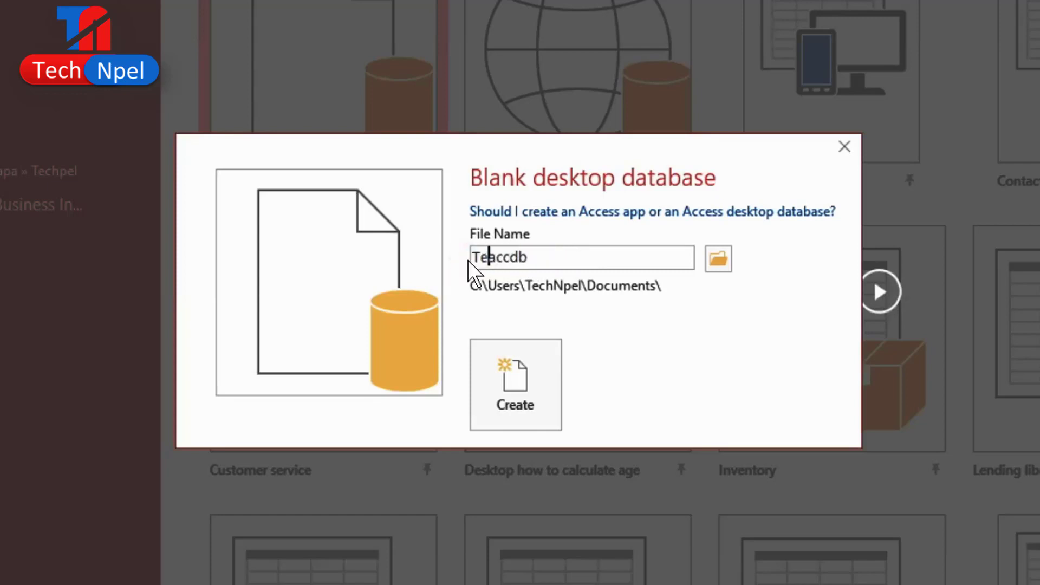
pyautogui.write('hNpel')
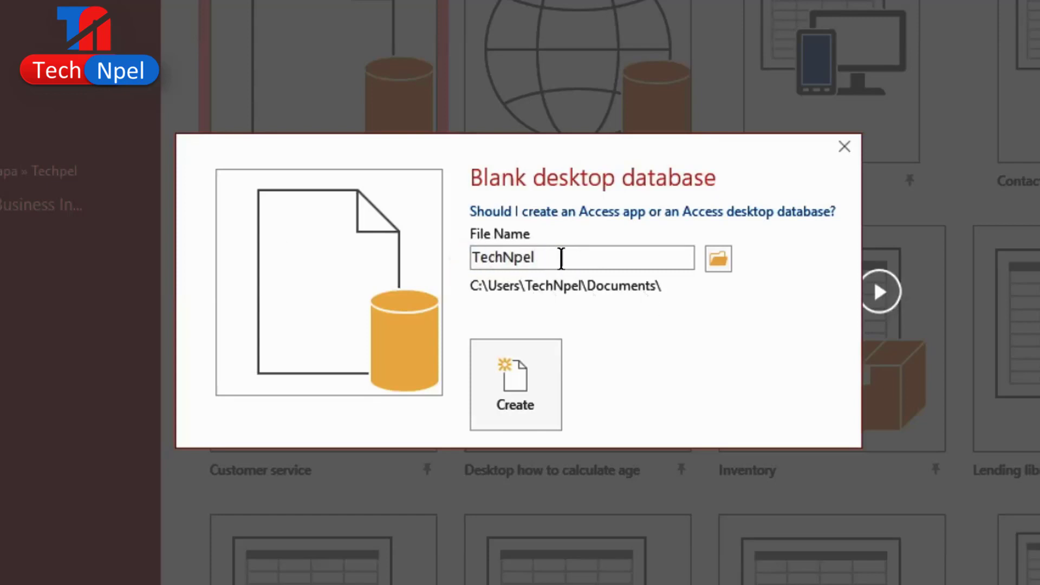
pyautogui.moveTo(561, 258); pyautogui.dragTo(421, 259)
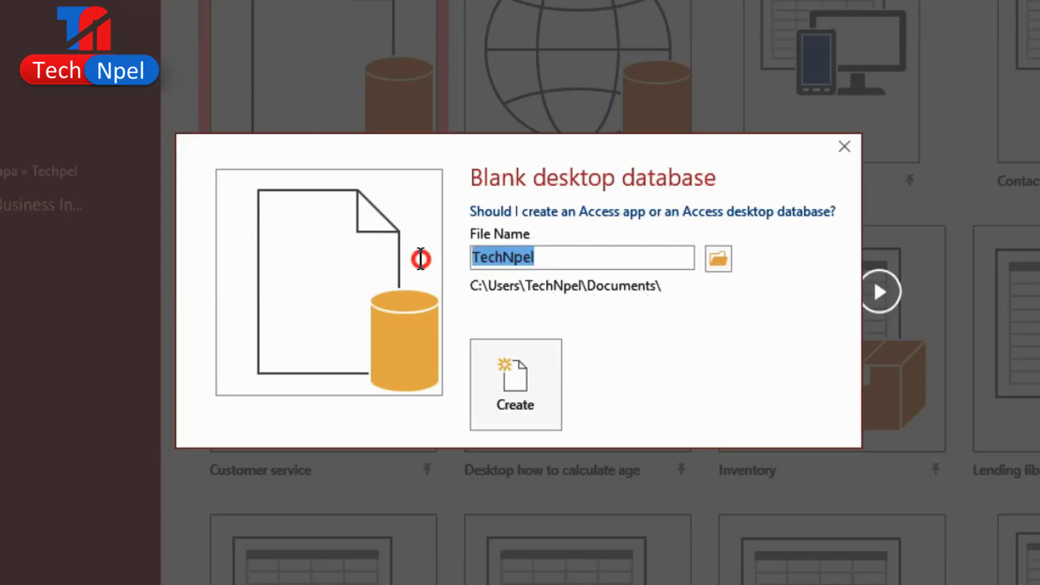
pyautogui.click(526, 395)
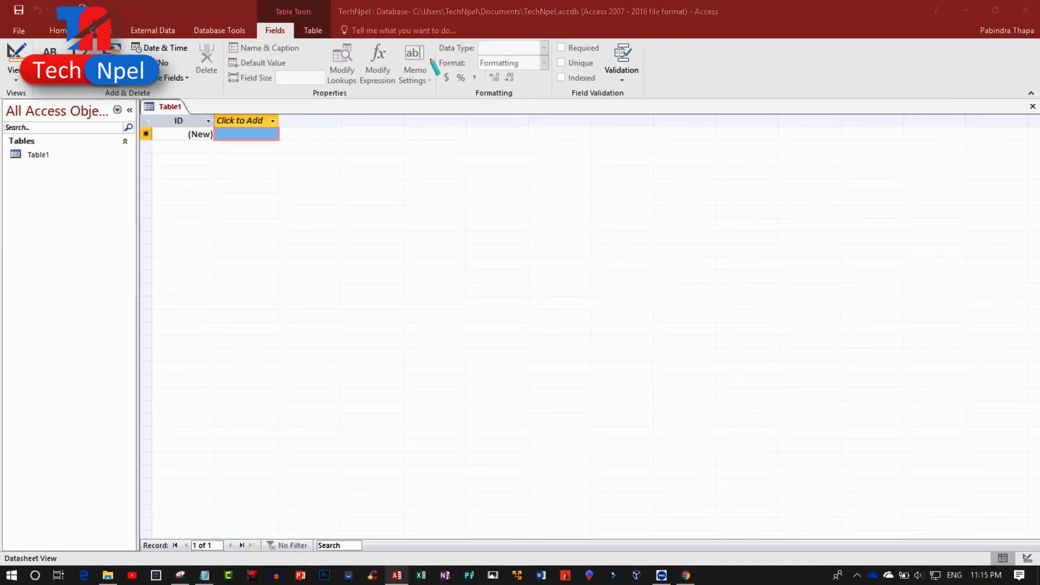
pyautogui.moveTo(323, 2); pyautogui.dragTo(374, 23)
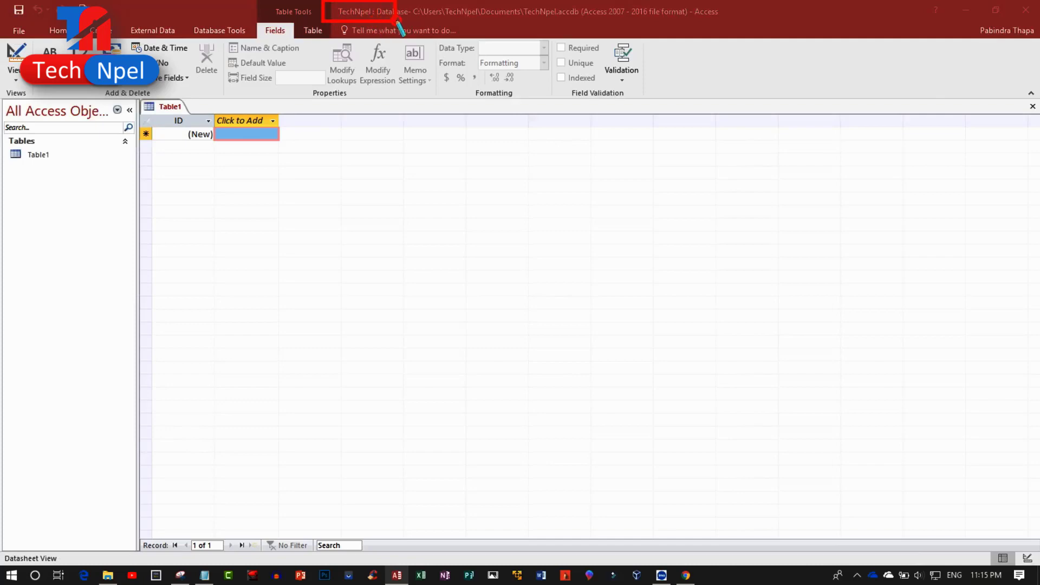
pyautogui.moveTo(374, 22); pyautogui.dragTo(690, 23)
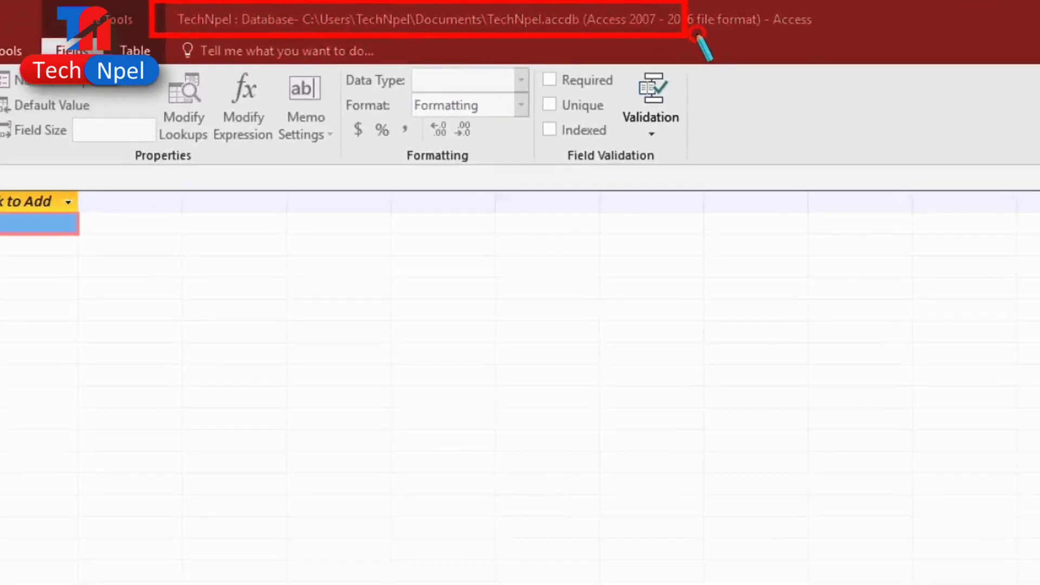
pyautogui.moveTo(789, 37); pyautogui.dragTo(850, 37)
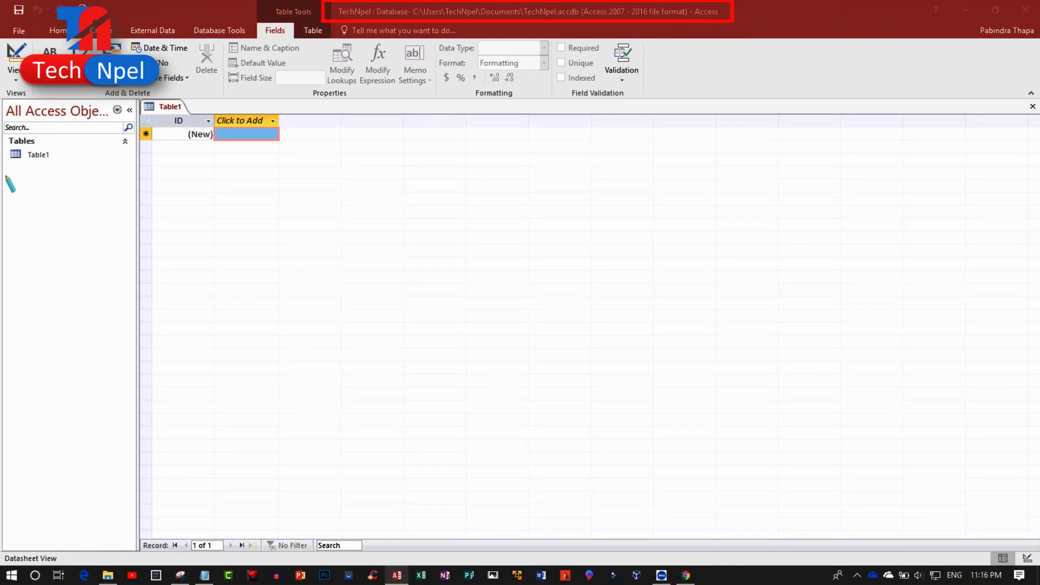
pyautogui.moveTo(6, 176); pyautogui.dragTo(107, 129)
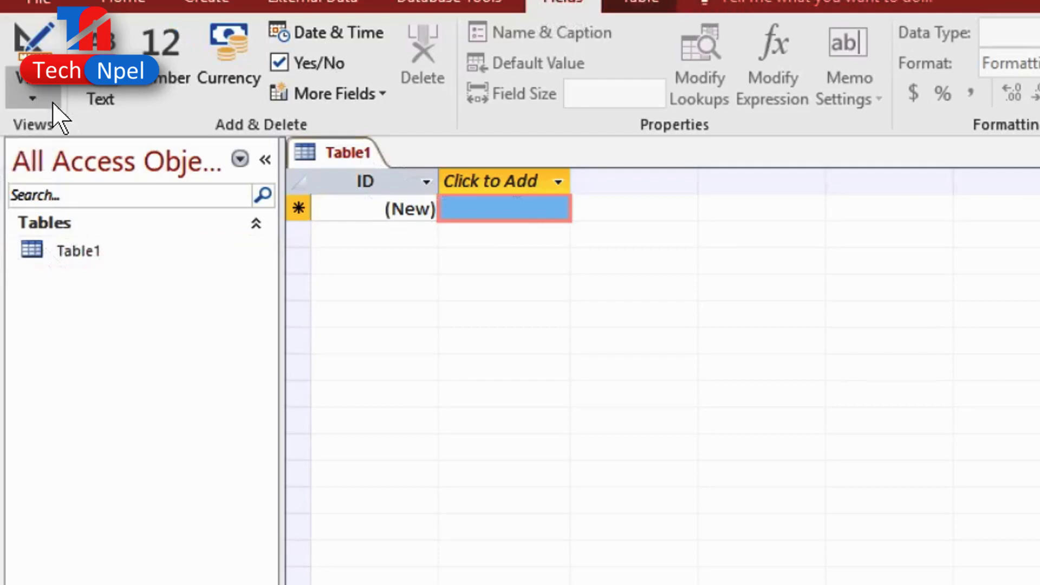
# - Switch Table1 to Design View, saving it under the table name TechNpel
pyautogui.click(35, 100)
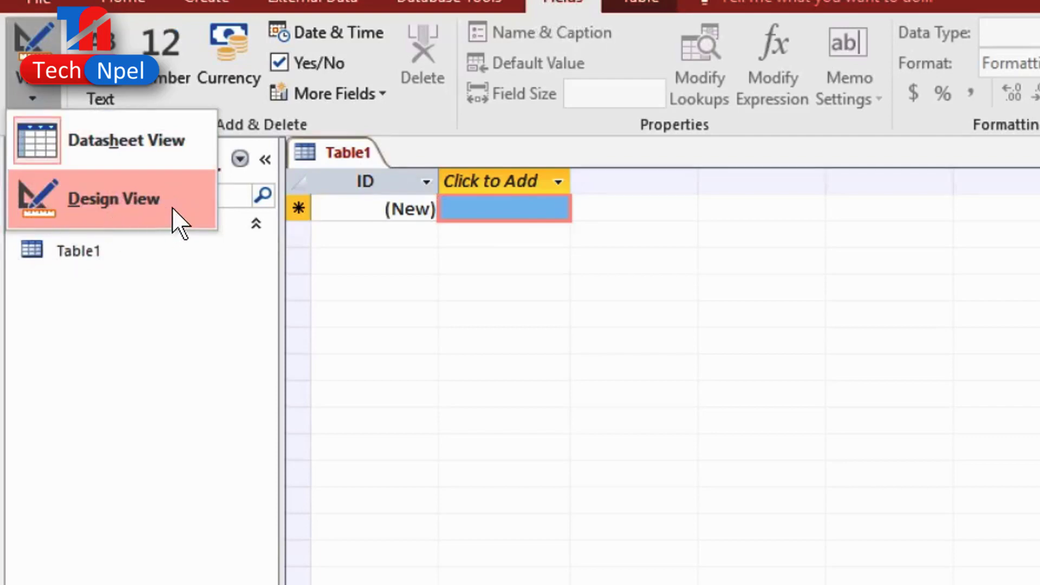
pyautogui.click(125, 207)
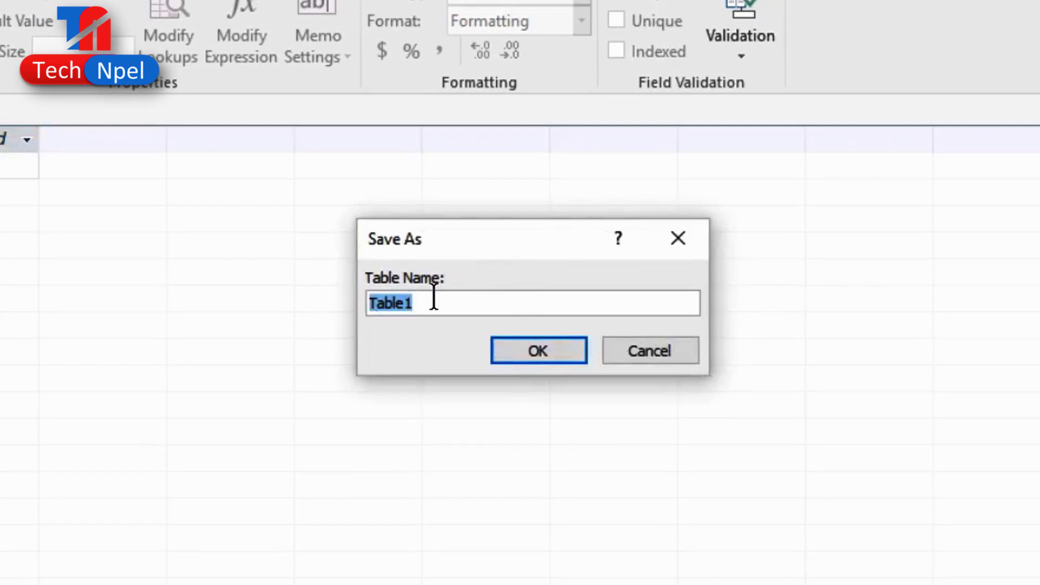
pyautogui.moveTo(432, 302); pyautogui.dragTo(315, 302)
pyautogui.write('TechNpel')
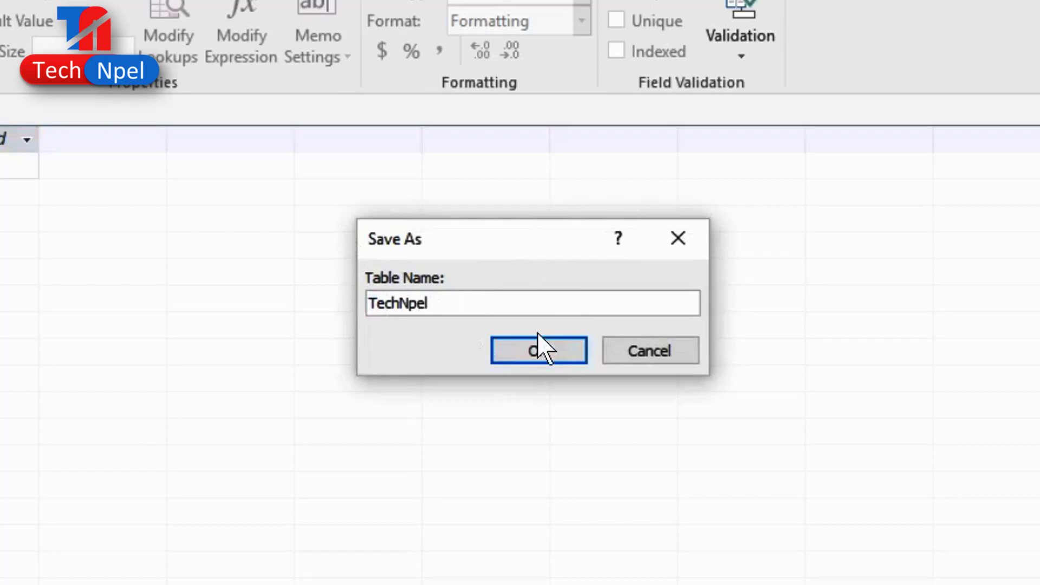
pyautogui.click(538, 349)
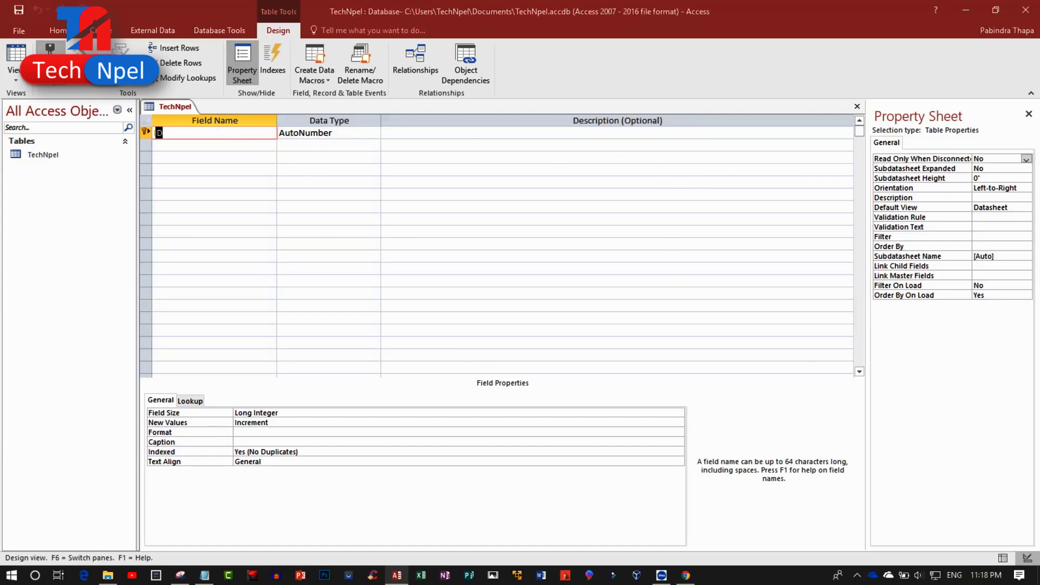
pyautogui.click(21, 30)
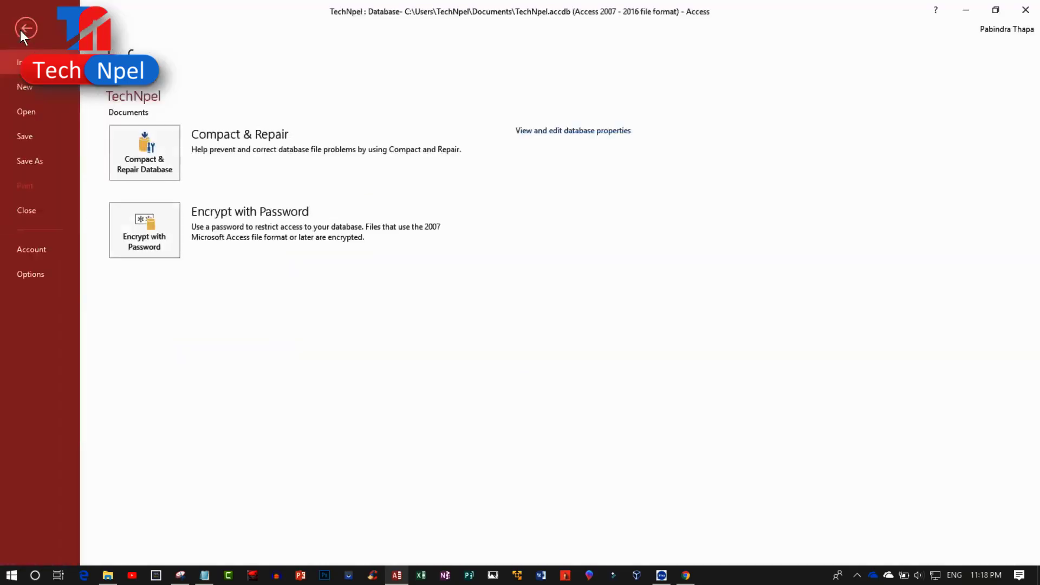
pyautogui.click(43, 138)
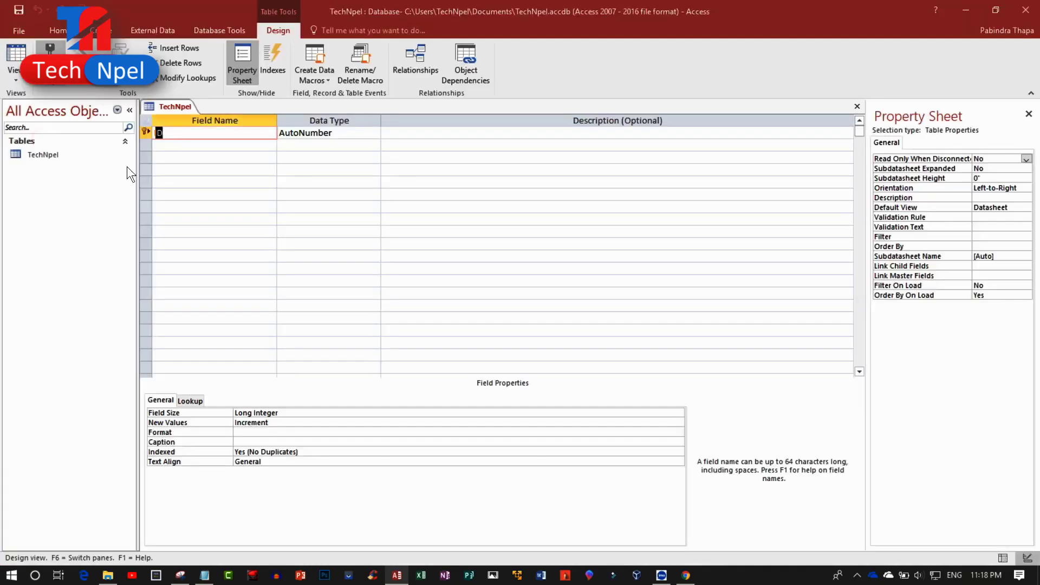